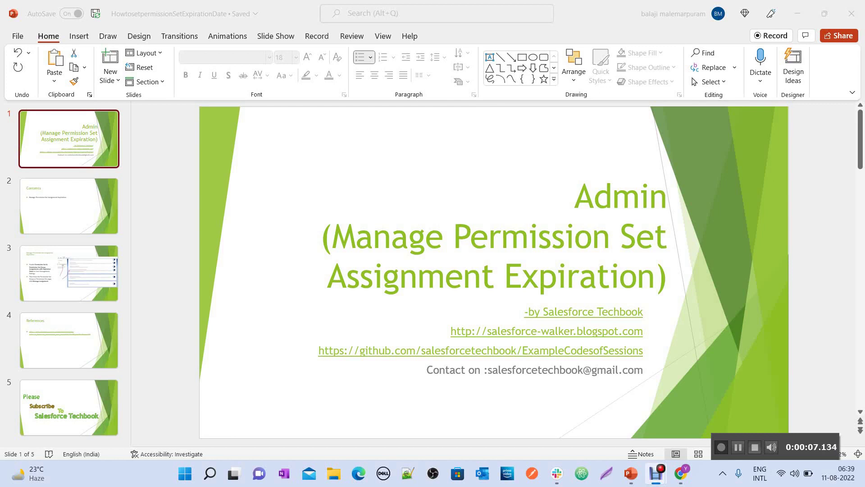
Show slide 2, the Contents slide listing Manage Permission Set Assignment Expiration.
click(68, 205)
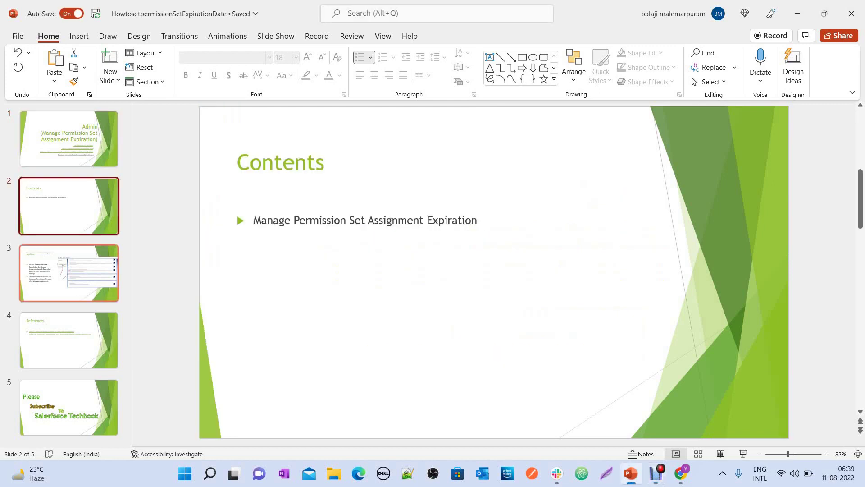
Display slide 3 on enabling expiring permission set assignments, then return to Salesforce Setup.
click(68, 272)
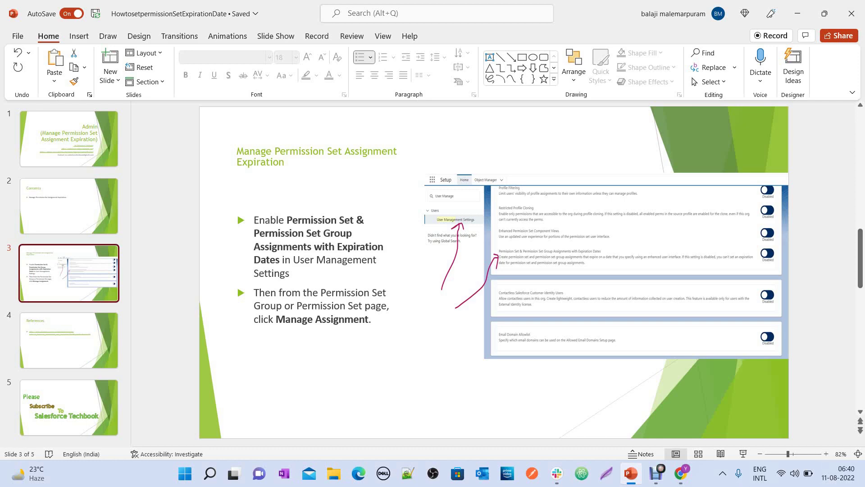
key(alt+Tab)
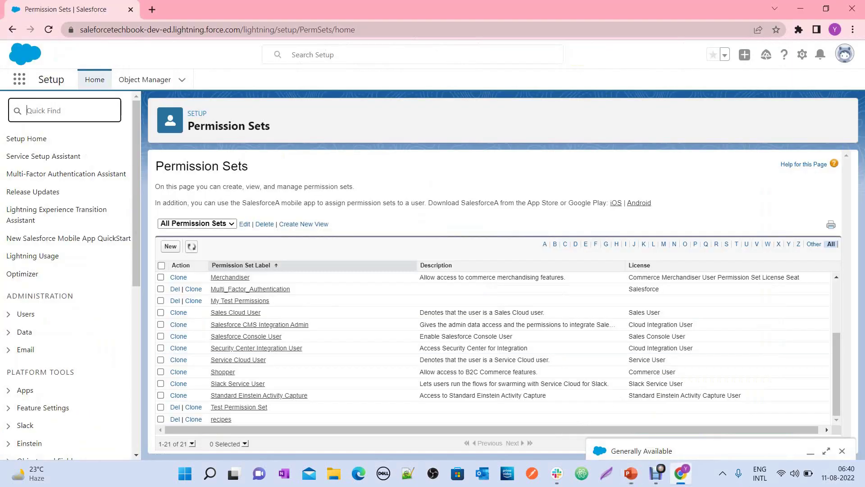
Find User Management Settings via Quick Find 'User Man' and confirm expiration-date assignments are Enabled.
text(User Man)
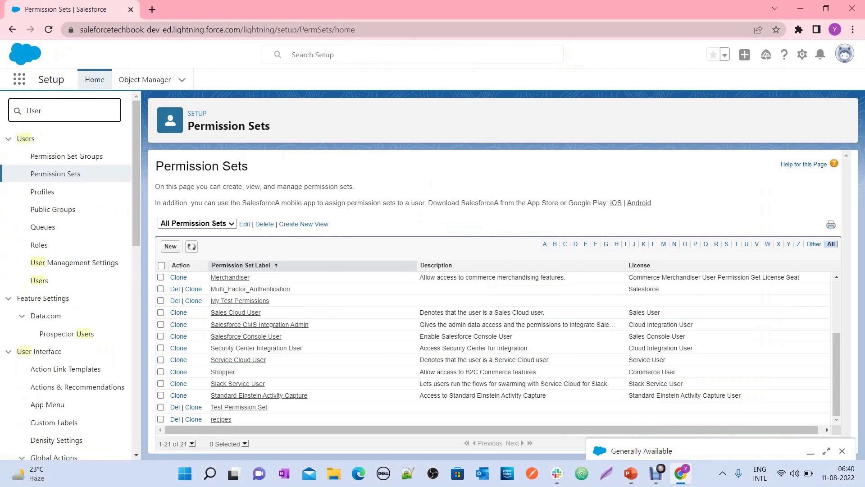
click(74, 156)
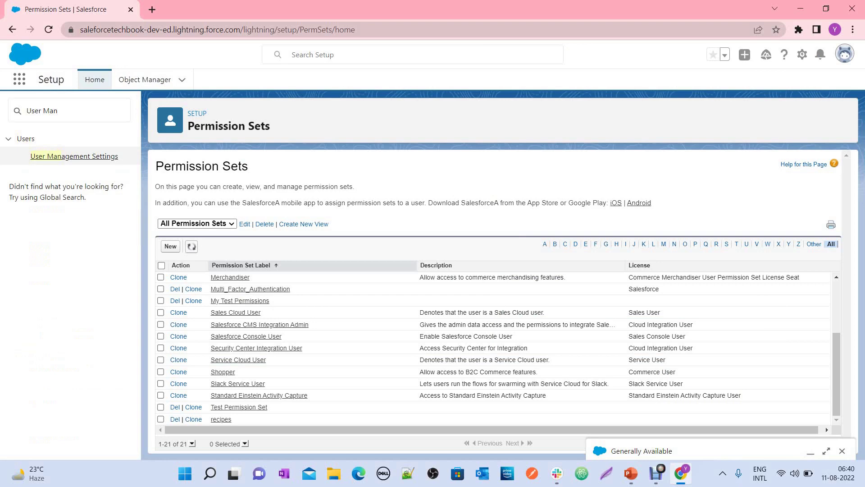
click(74, 156)
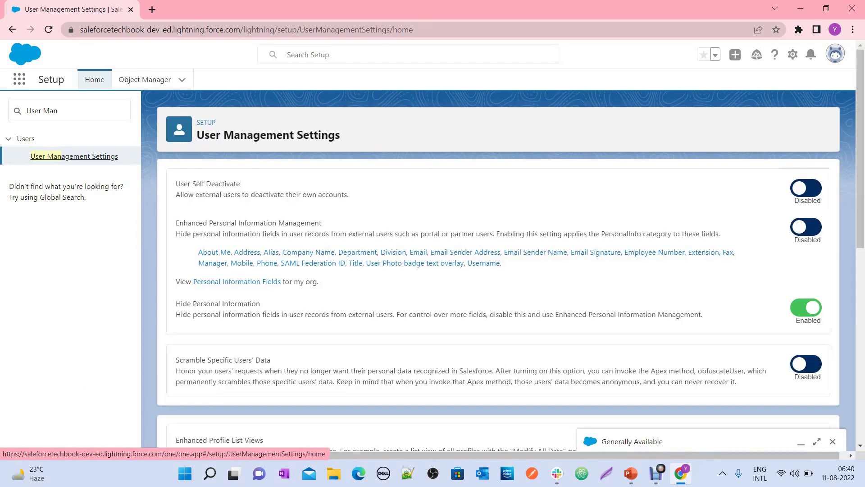
scroll(308, 252, down, 7)
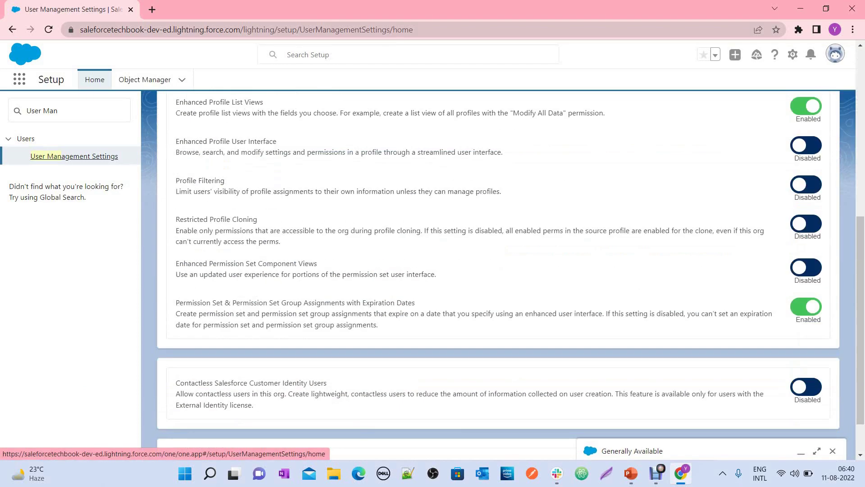
drag(176, 302, 415, 303)
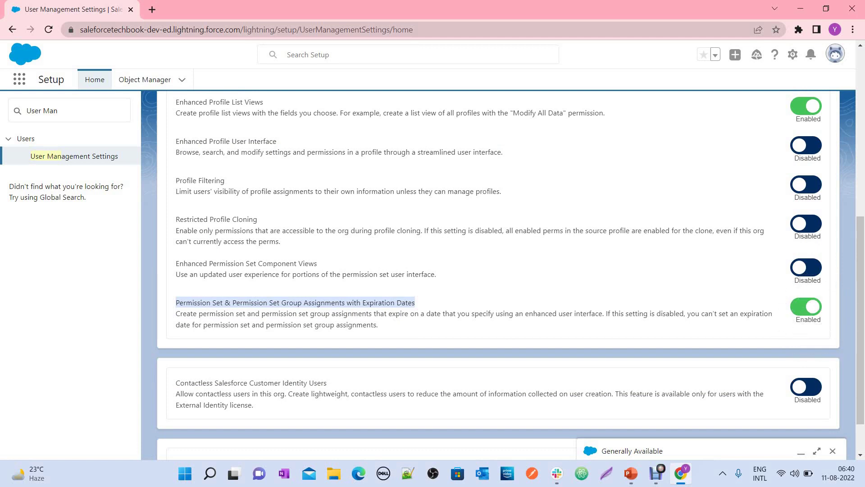
click(41, 110)
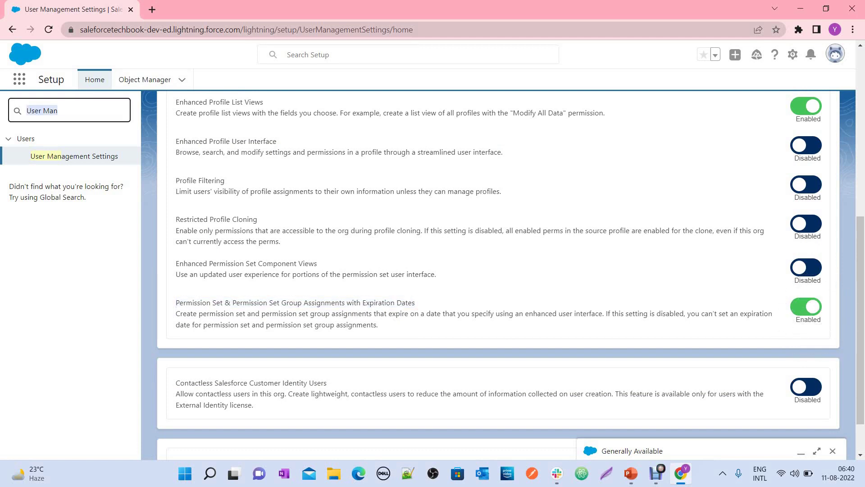
Search Quick Find for 'Permis', go to Permission Sets, and open My Permission Set.
text(Permis)
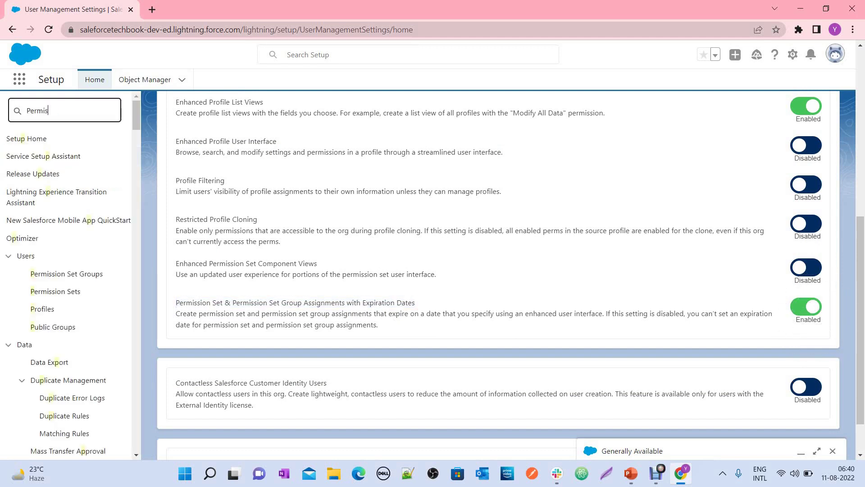
click(55, 173)
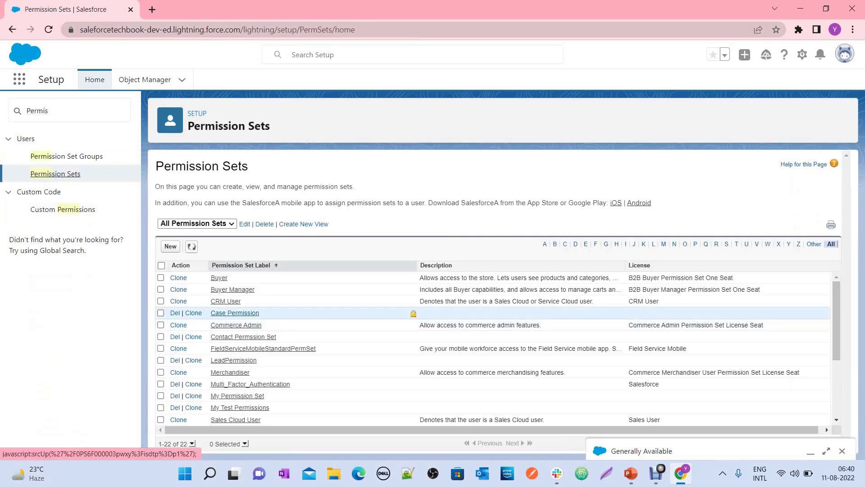
scroll(270, 347, down, 3)
scroll(270, 348, up, 3)
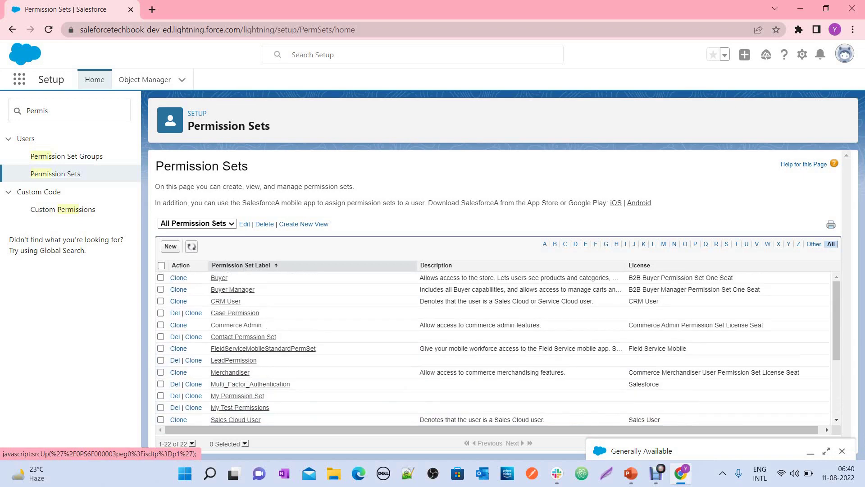
scroll(495, 349, down, 3)
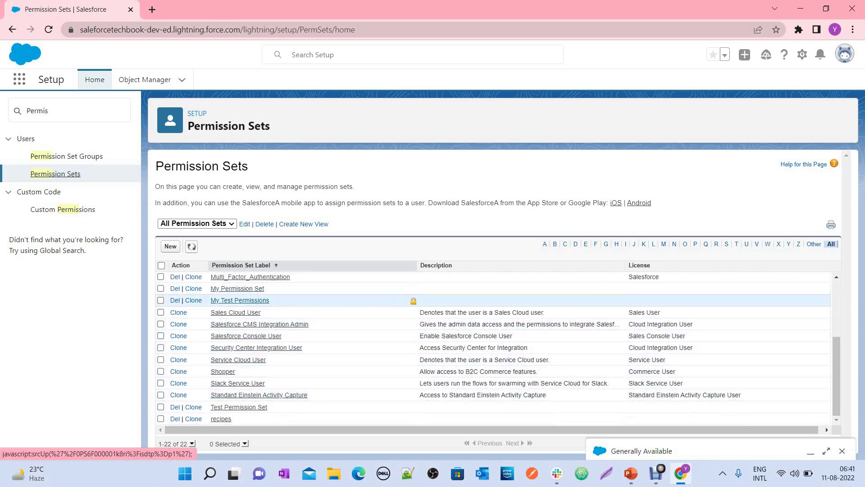
scroll(406, 324, up, 2)
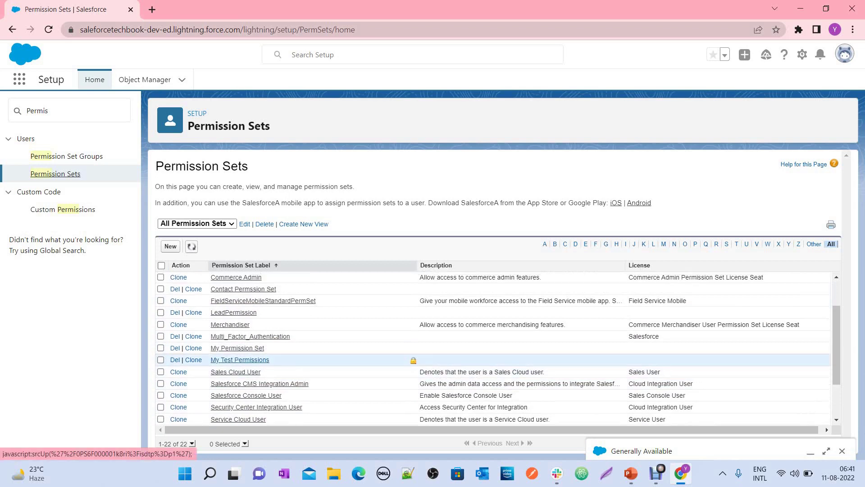
scroll(406, 348, up, 2)
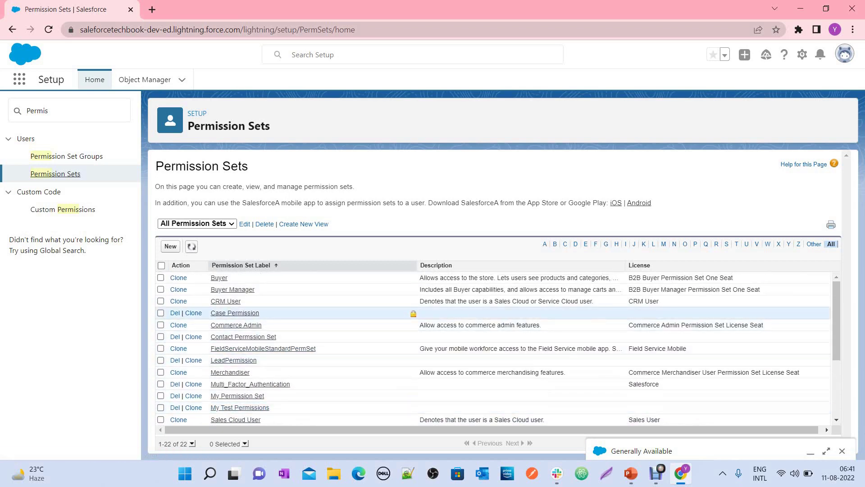
click(238, 396)
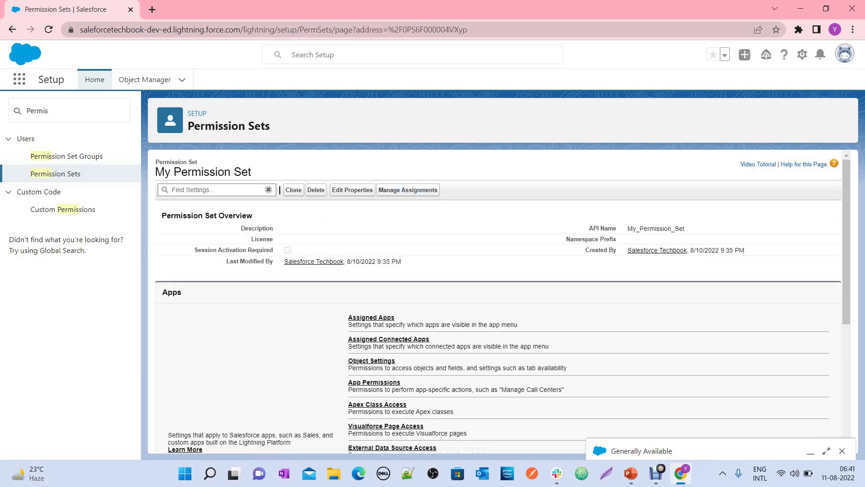
Open My Permission Set's Manage Assignments and start Add Assignment to list assignable users.
click(413, 190)
click(425, 190)
click(428, 190)
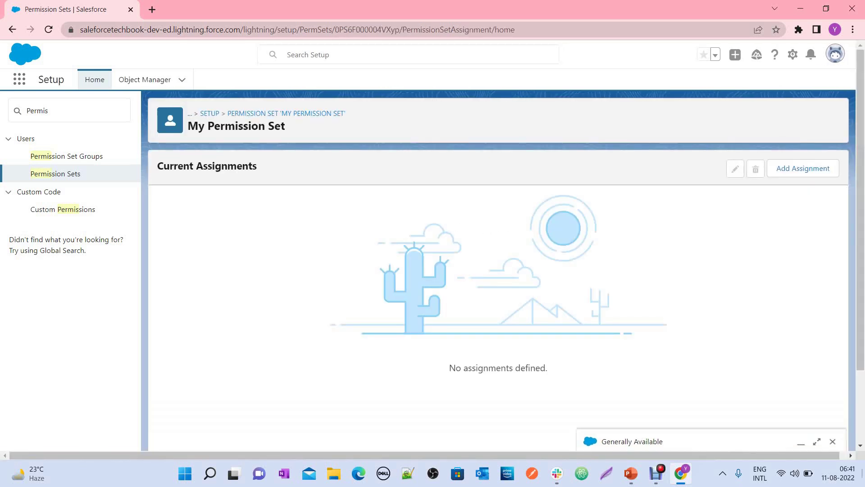
click(67, 110)
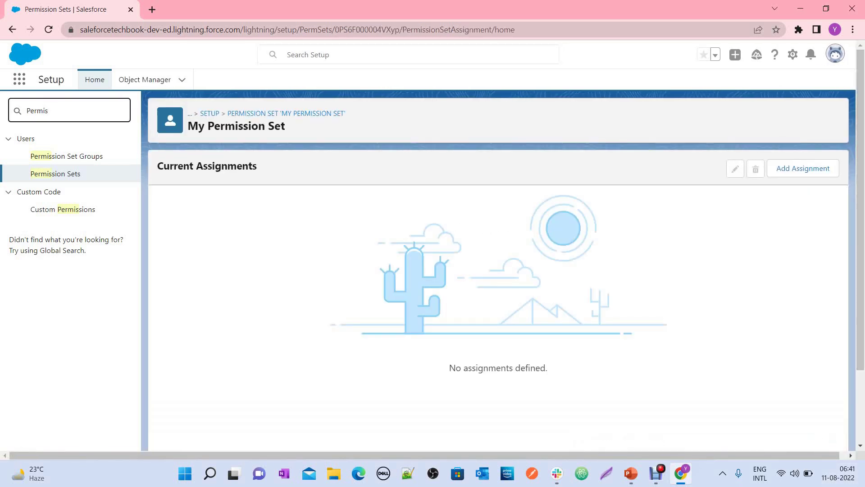
click(803, 168)
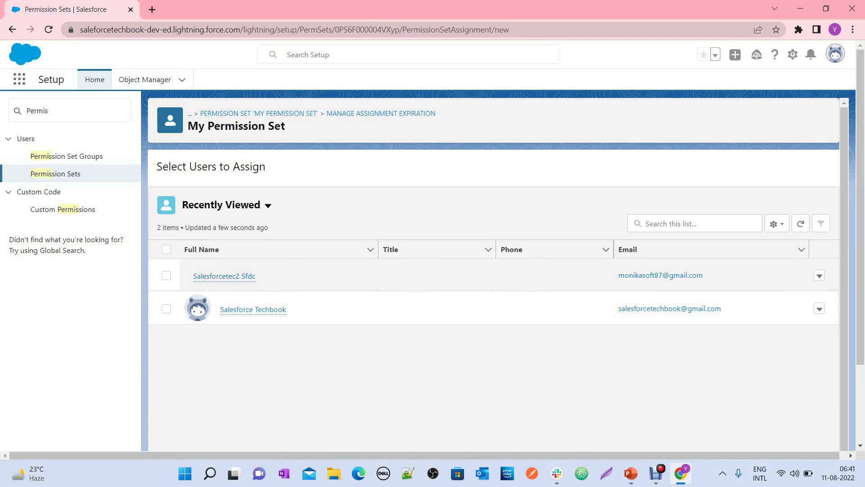
Select the first user in the Recently Viewed list and proceed to the expiration options.
click(166, 275)
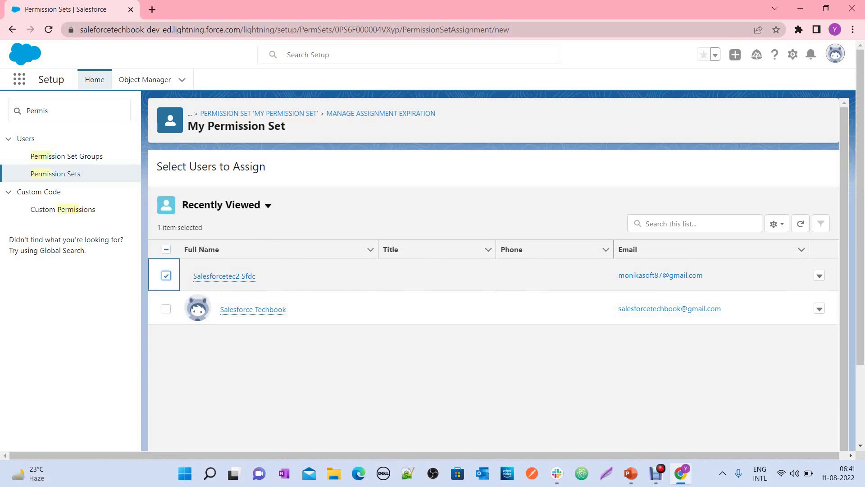
scroll(493, 279, down, 1)
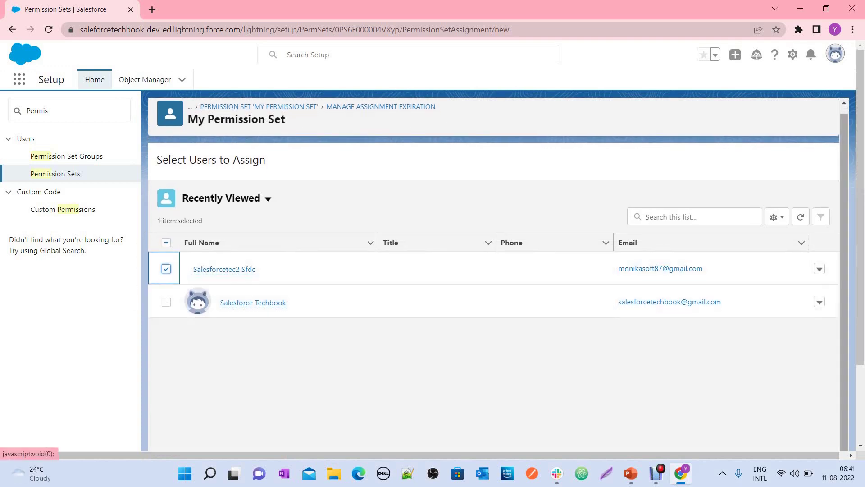
scroll(494, 271, down, 2)
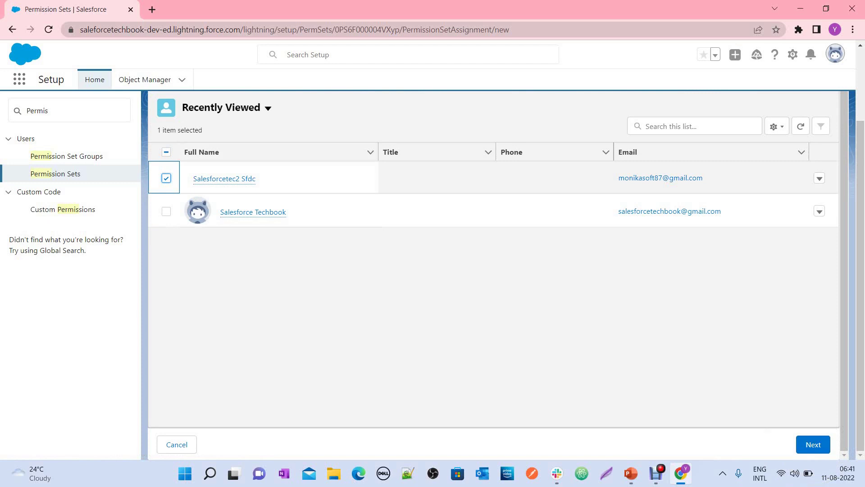
click(268, 108)
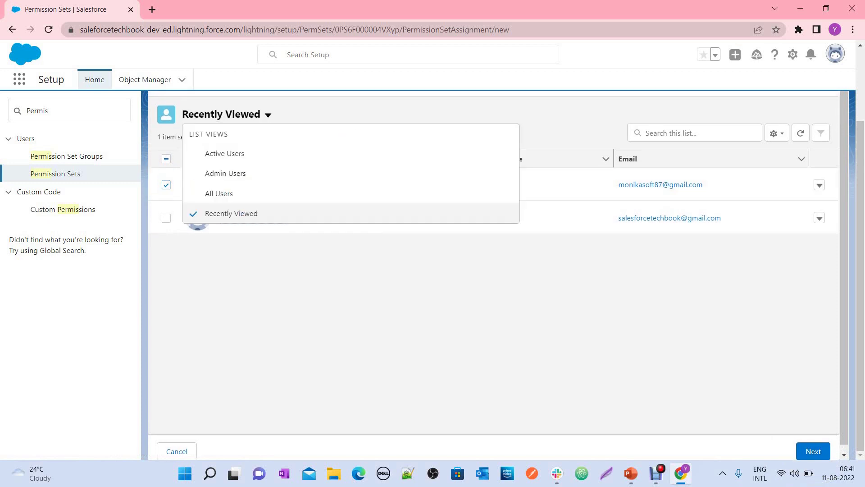
key(Escape)
scroll(493, 270, up, 2)
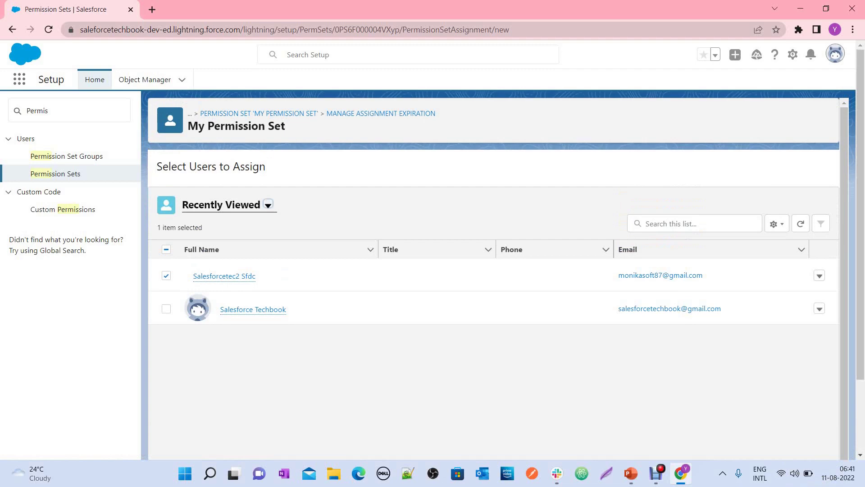
scroll(225, 128, down, 2)
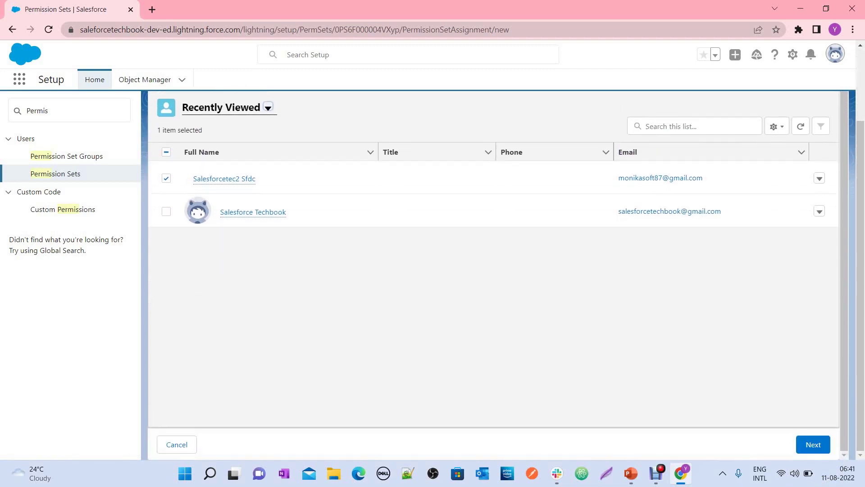
click(813, 444)
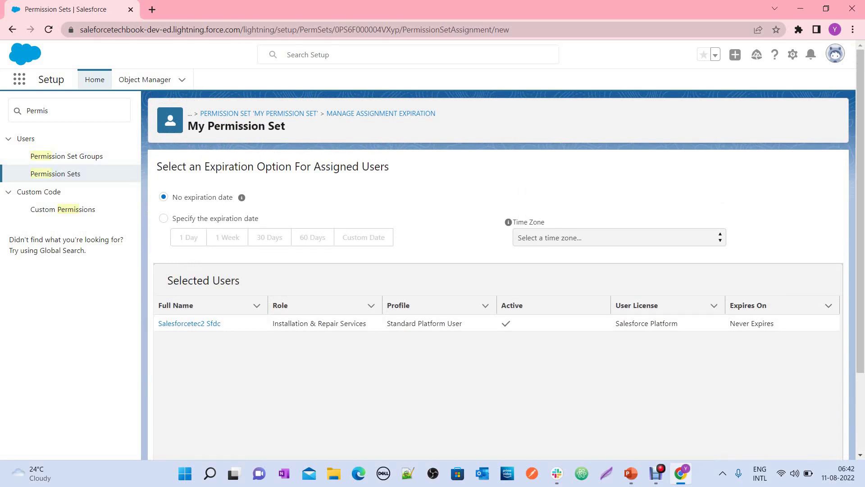
Specify a custom expiration date of Aug 31, 2022 and assign the permission set.
mouse_move(241, 197)
click(163, 218)
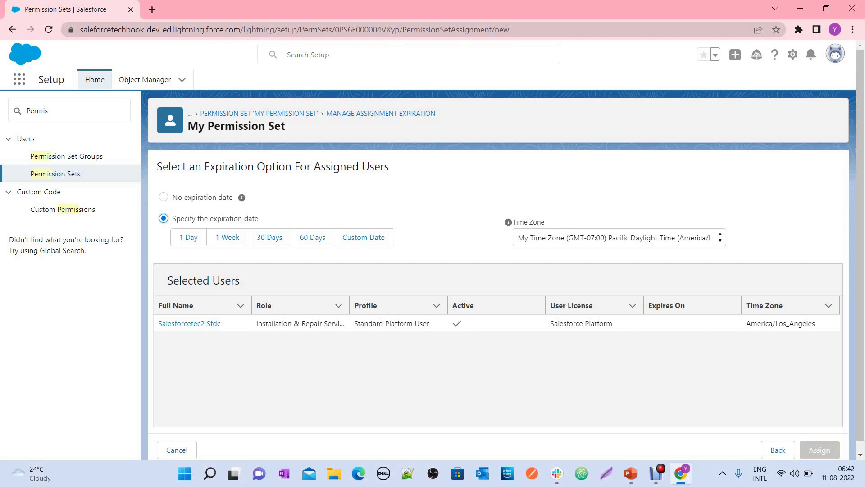
click(363, 237)
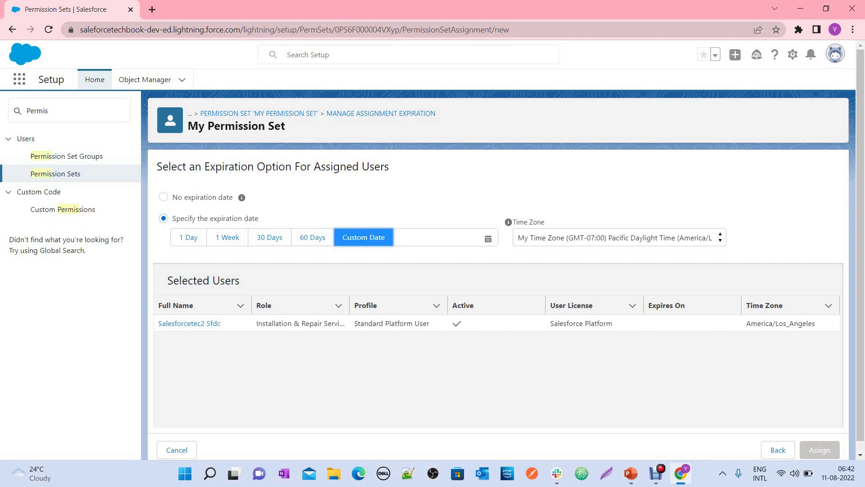
click(432, 238)
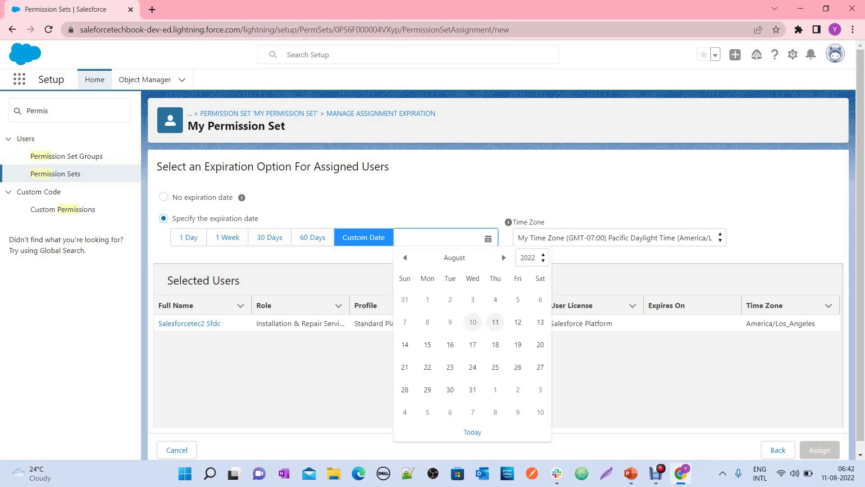
click(473, 389)
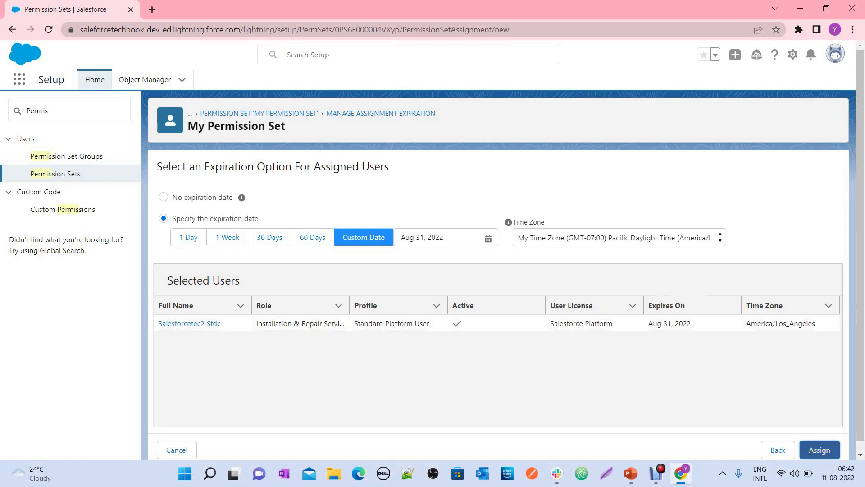
click(819, 449)
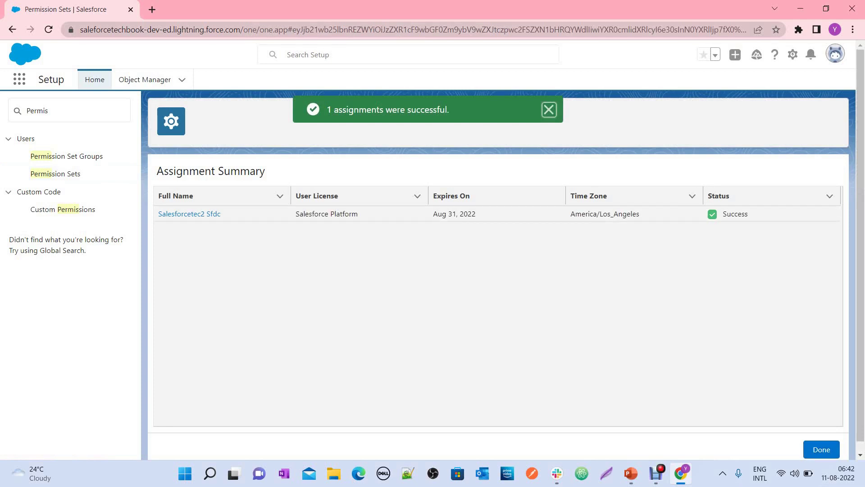
Dismiss the success toast, note the Aug 31, 2022 expiry, and open the assigned user's record.
key(Tab)
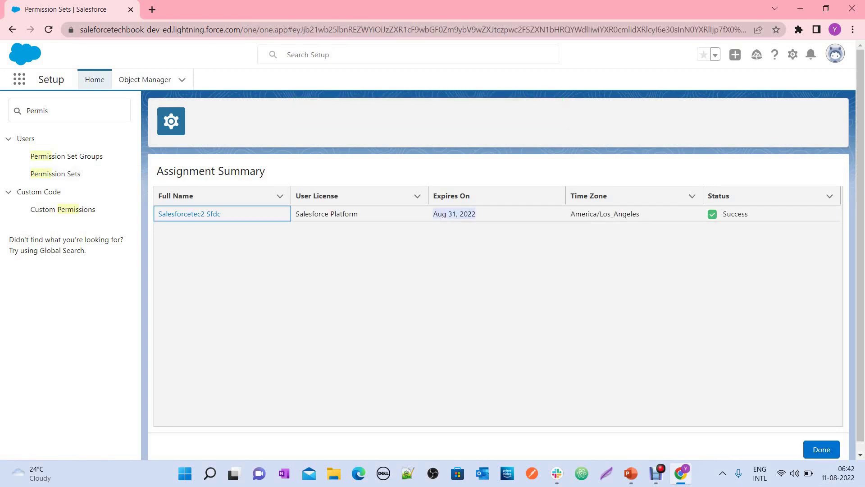
click(496, 213)
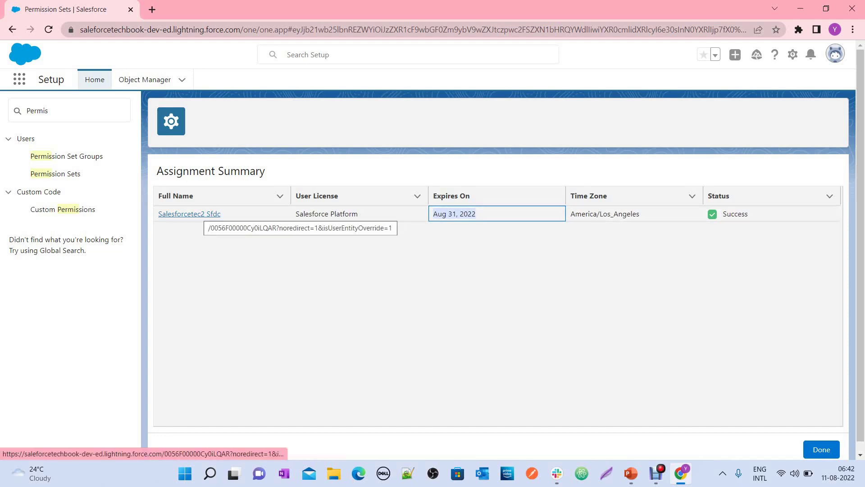
click(198, 213)
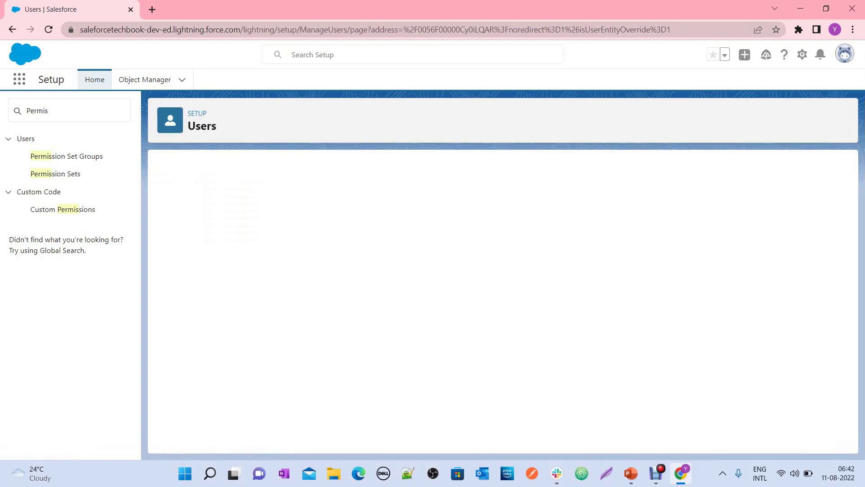
Check the user's Permission Set Assignments: My Permission Set expires 8/31/2022 11:59:59 PM PDT.
mouse_move(203, 184)
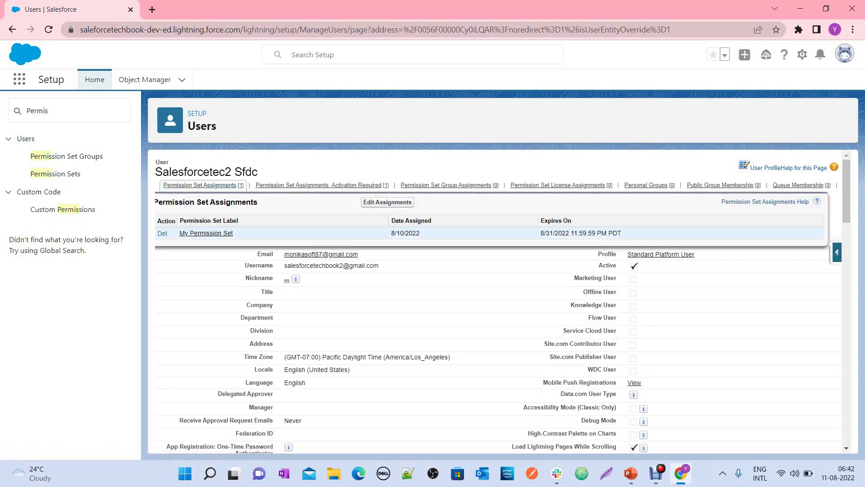
mouse_move(346, 195)
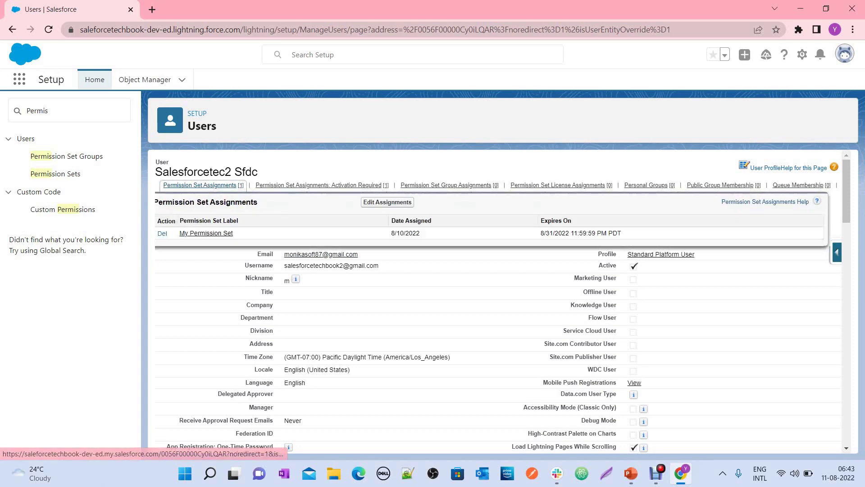
drag(540, 233, 622, 233)
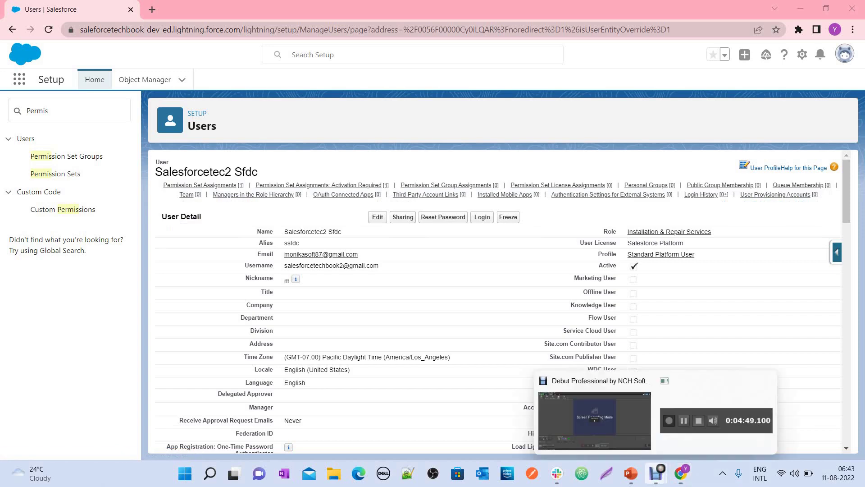
Return to PowerPoint and advance past the References slide to the final Subscribe slide.
click(631, 474)
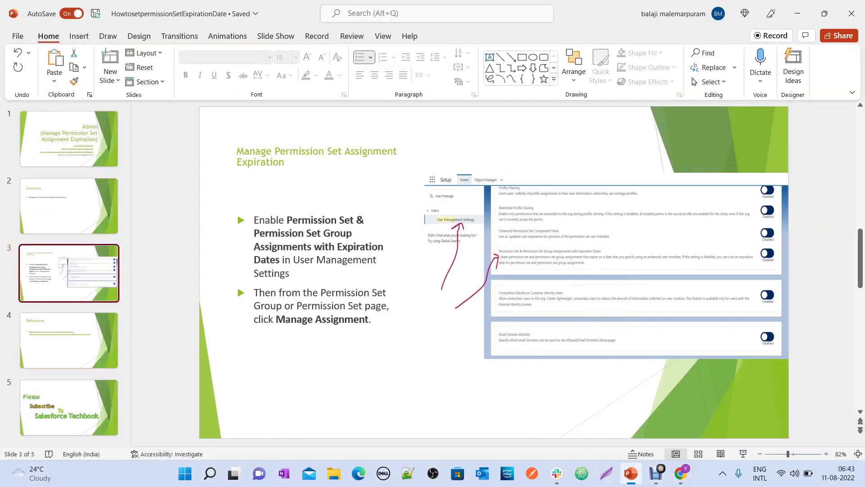
click(69, 340)
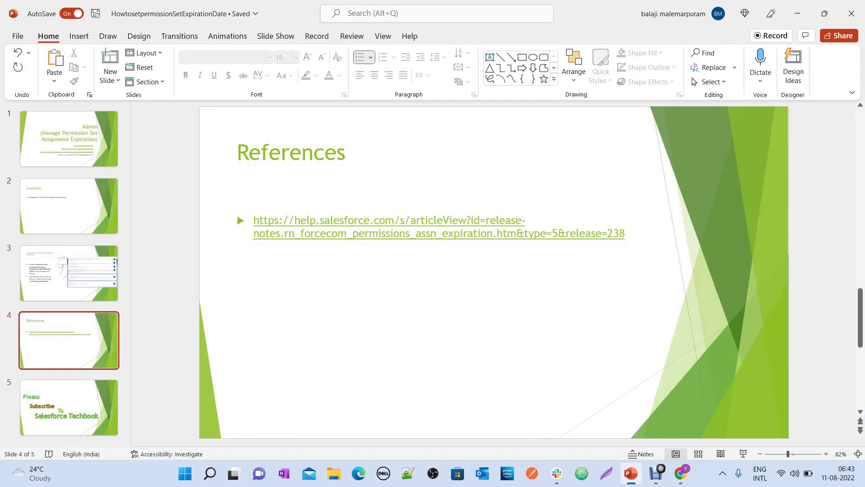
click(97, 398)
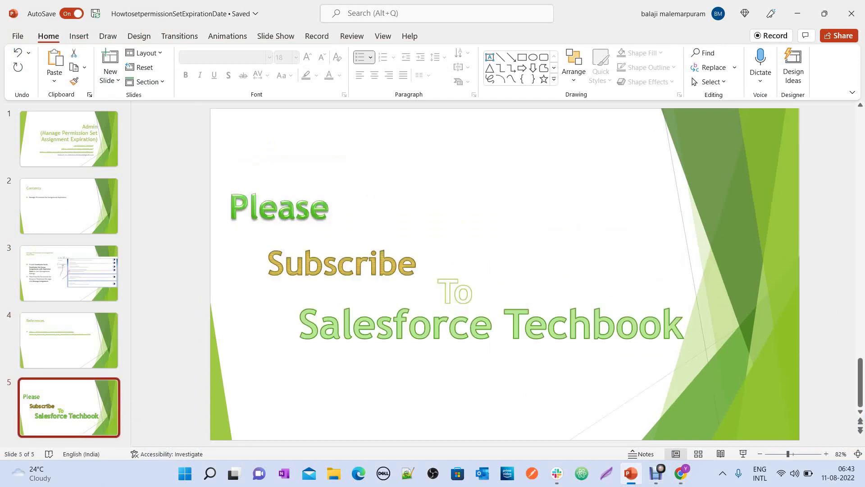